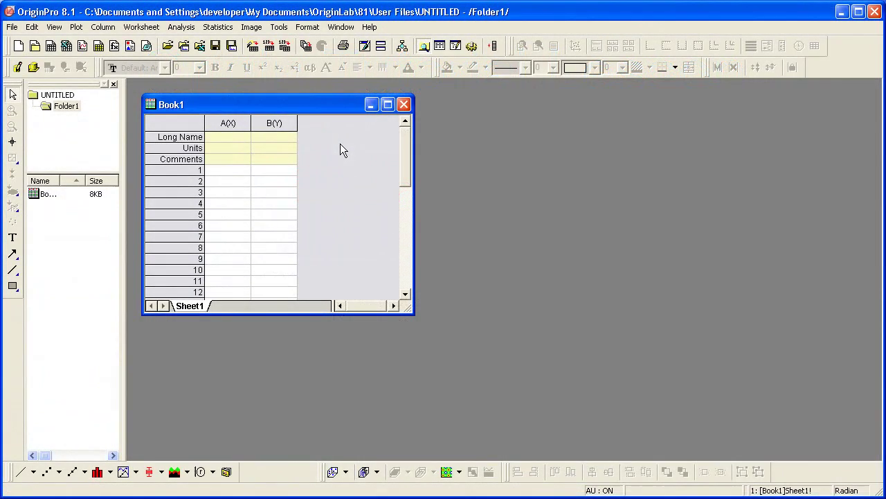
Import the Two Peaks.dat ASCII file into Book1.
{"action": "left_click", "coordinate": [268, 46]}
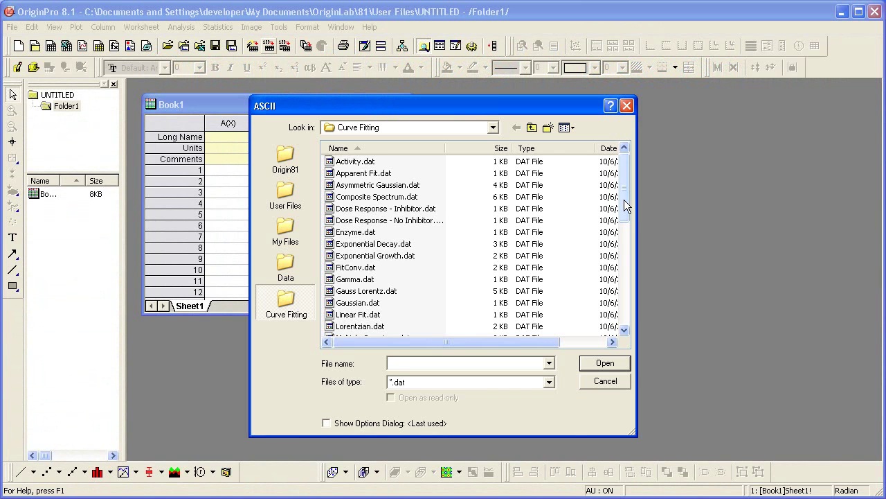
{"action": "left_click_drag", "start_coordinate": [624, 200], "coordinate": [615, 315]}
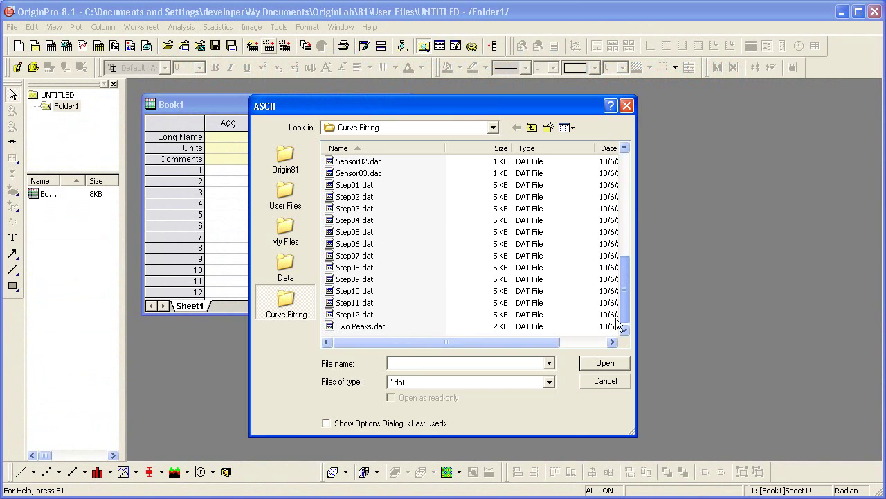
{"action": "double_click", "coordinate": [364, 326]}
Plot the Signal 1 and Signal 2 columns as a scatter graph.
{"action": "left_click_drag", "start_coordinate": [270, 122], "coordinate": [318, 124]}
{"action": "right_click", "coordinate": [327, 130]}
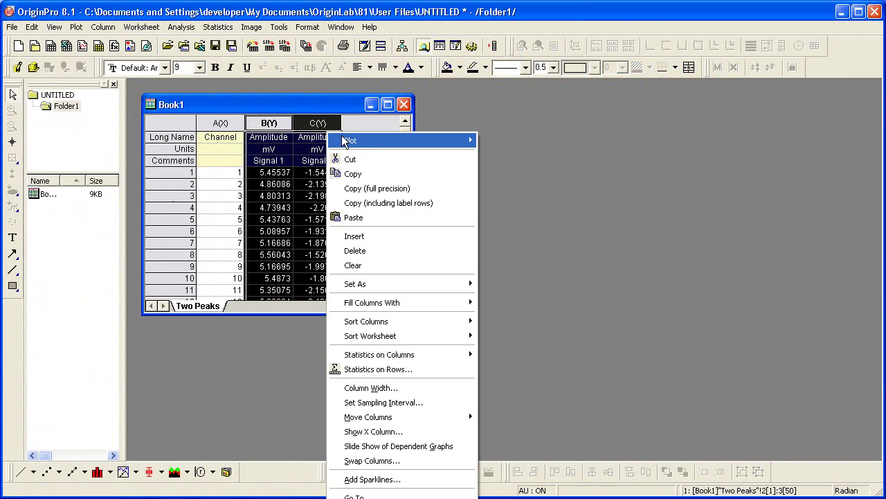
{"action": "mouse_move", "coordinate": [371, 141]}
{"action": "mouse_move", "coordinate": [561, 156]}
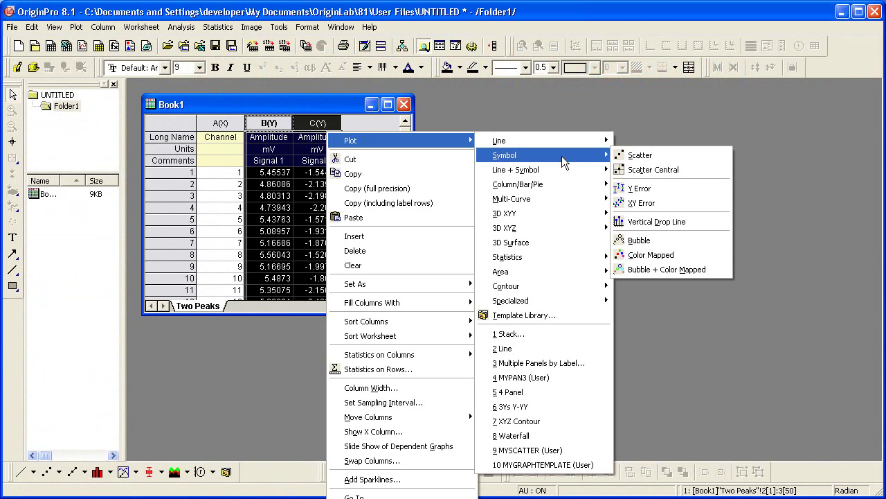
{"action": "left_click", "coordinate": [635, 160]}
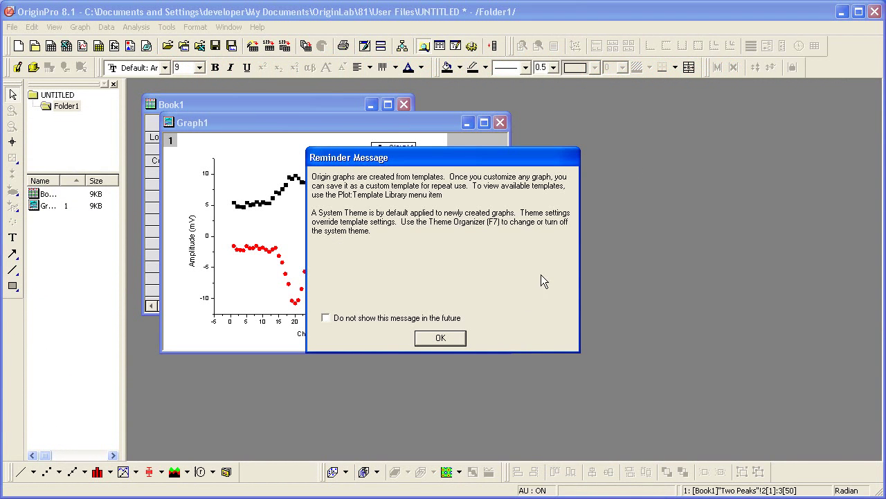
{"action": "left_click", "coordinate": [451, 338]}
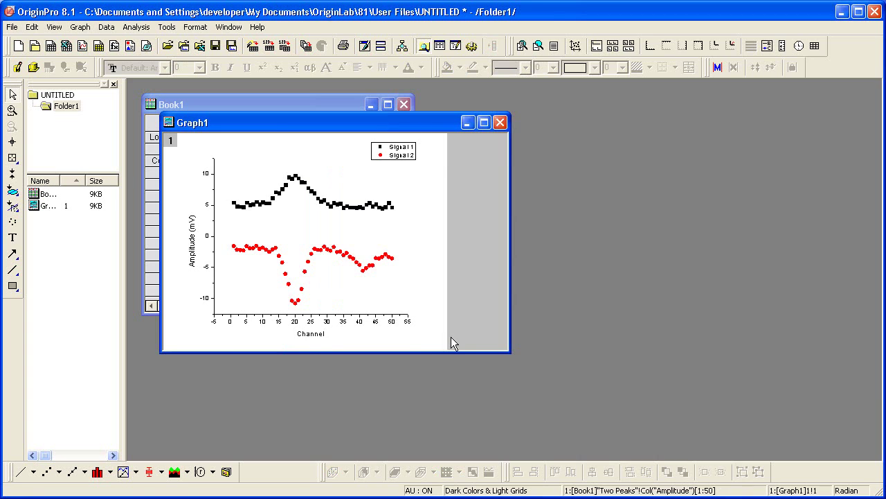
Maximize Graph1 so the Signal 1 and Signal 2 scatter fills the workspace.
{"action": "double_click", "coordinate": [438, 126]}
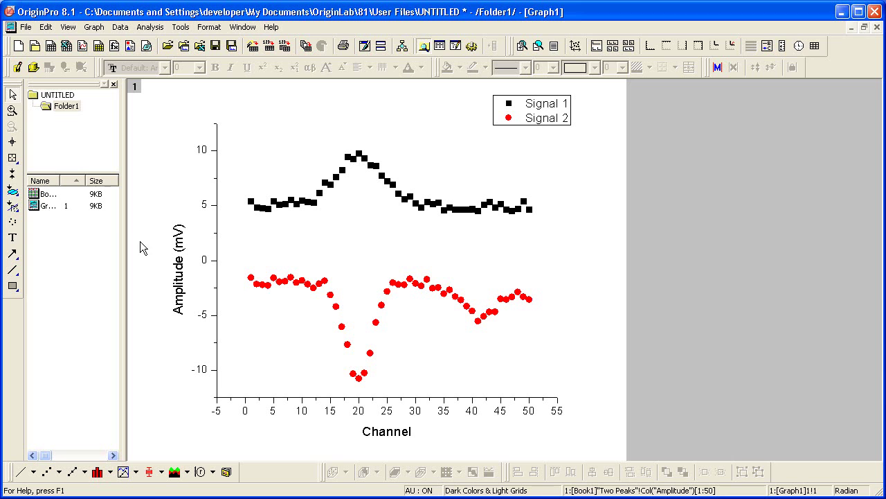
Bracket Signal 2 from channel 1 to about 33 with the Regional Data Selector.
{"action": "left_click", "coordinate": [13, 194]}
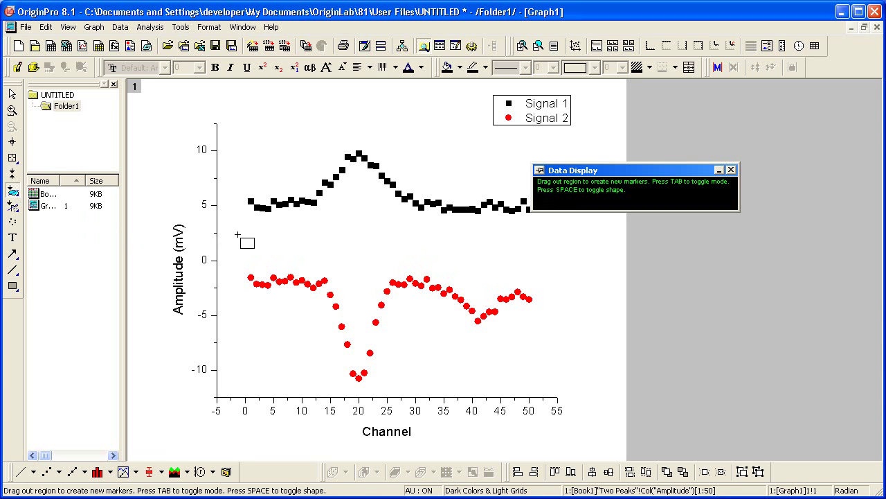
{"action": "left_click_drag", "start_coordinate": [236, 233], "coordinate": [437, 397]}
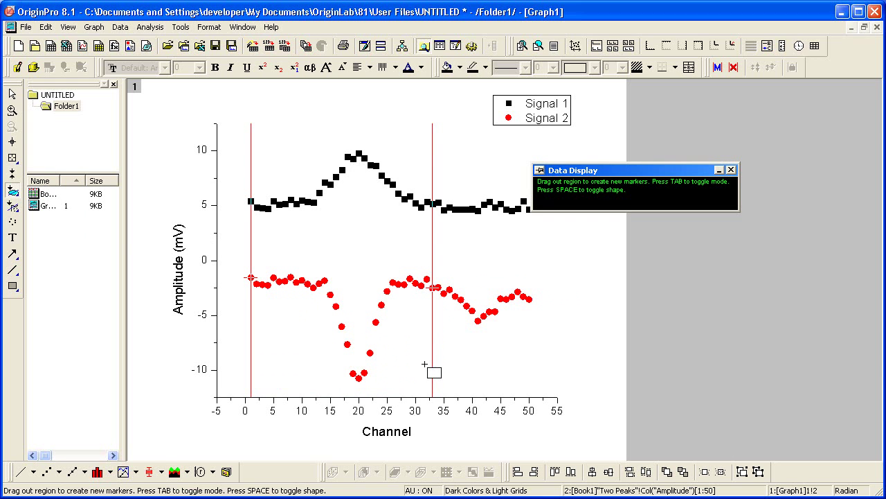
Start a Nonlinear Curve Fit on the marked range using the Gauss function, previewing on the graph.
{"action": "left_click", "coordinate": [161, 31]}
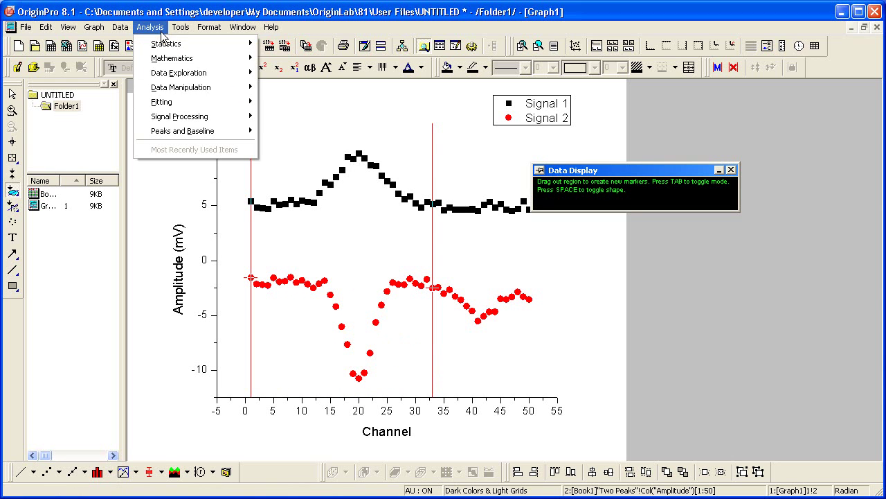
{"action": "mouse_move", "coordinate": [206, 105]}
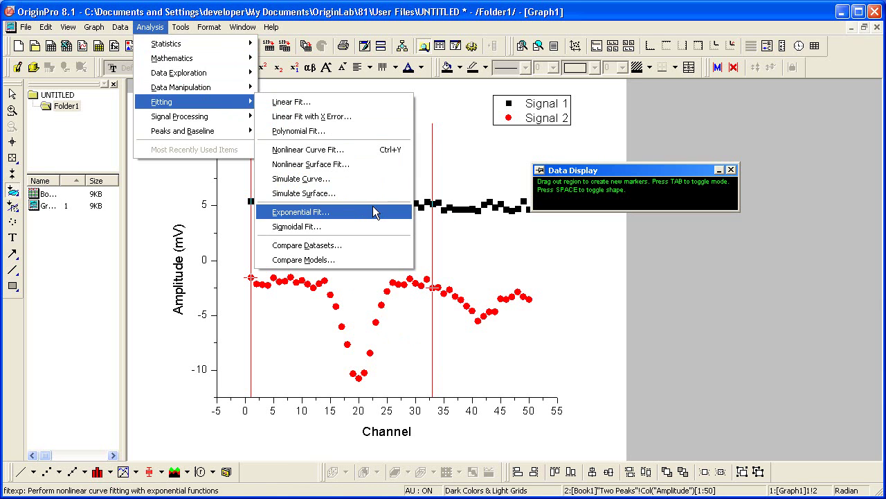
{"action": "left_click", "coordinate": [396, 149]}
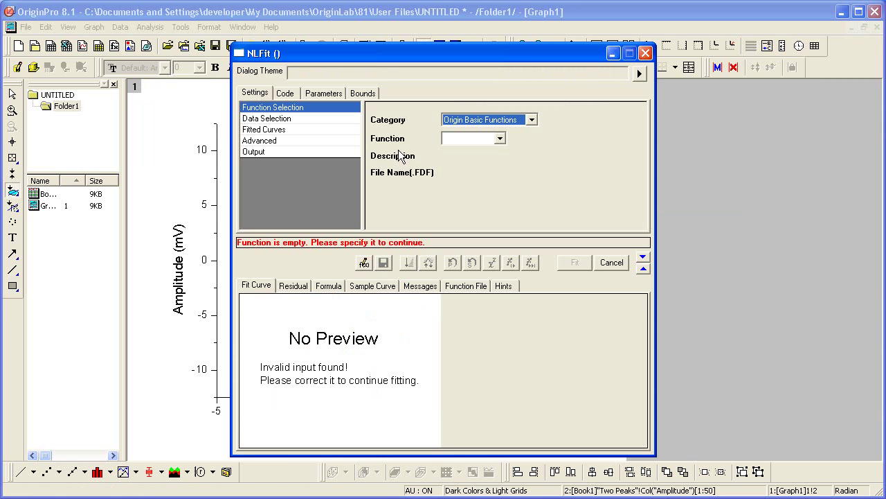
{"action": "left_click", "coordinate": [501, 138]}
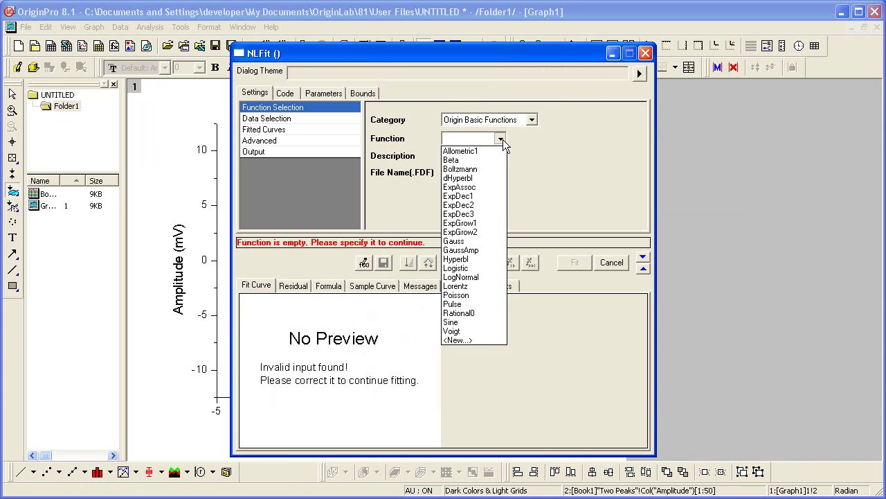
{"action": "left_click", "coordinate": [496, 242]}
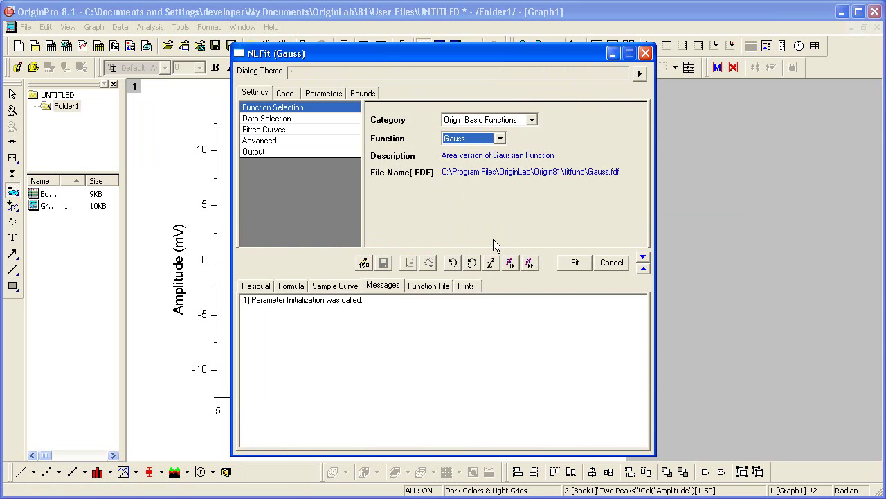
{"action": "left_click", "coordinate": [643, 270]}
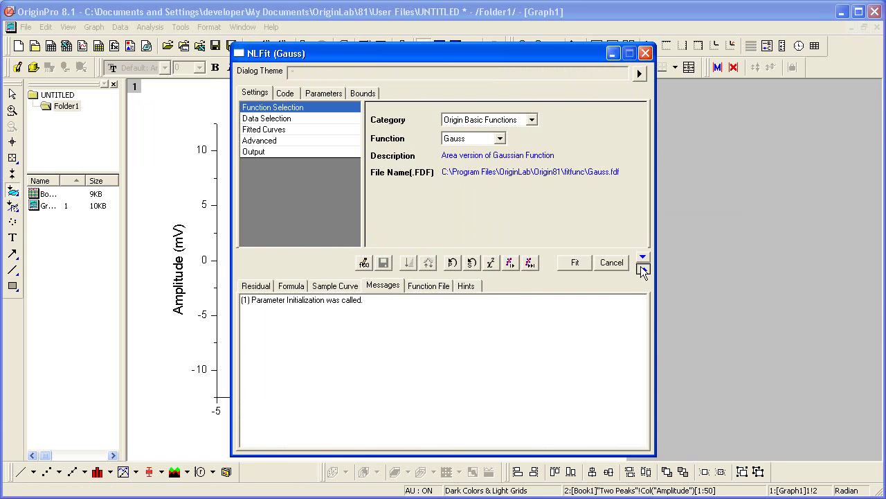
{"action": "left_click_drag", "start_coordinate": [437, 56], "coordinate": [583, 36]}
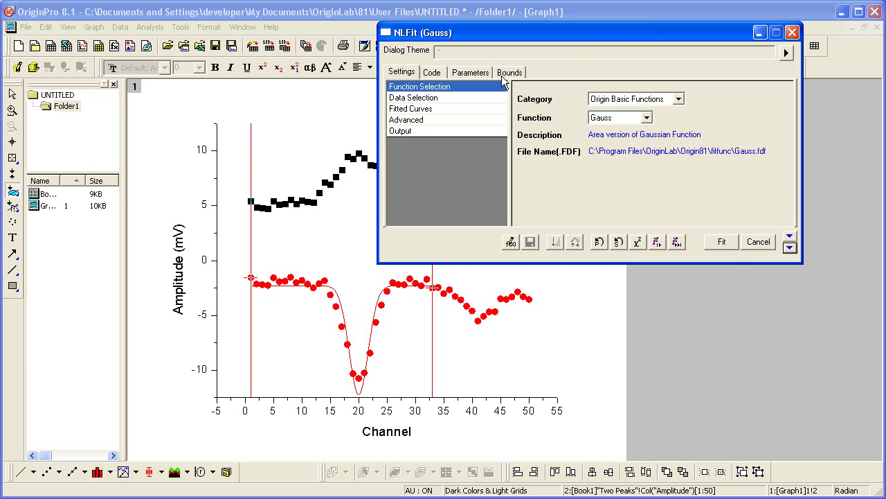
Review the fit's Data Selection: Channel as x, Signal 2 rows 1 to 33 as y.
{"action": "left_click", "coordinate": [468, 99]}
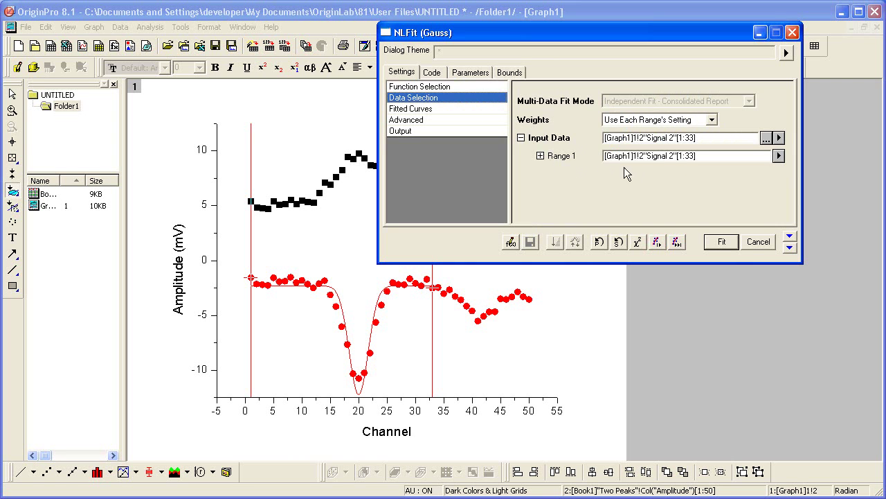
{"action": "left_click", "coordinate": [541, 156]}
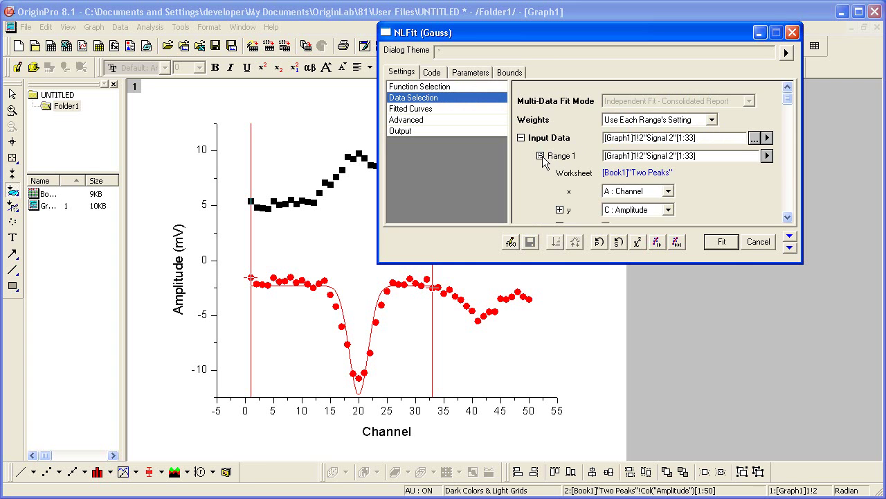
{"action": "left_click", "coordinate": [788, 217]}
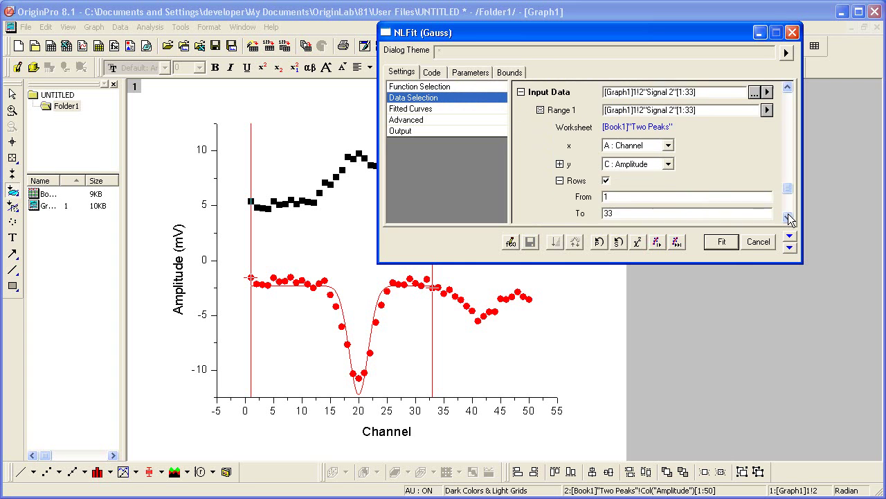
{"action": "left_click", "coordinate": [788, 218]}
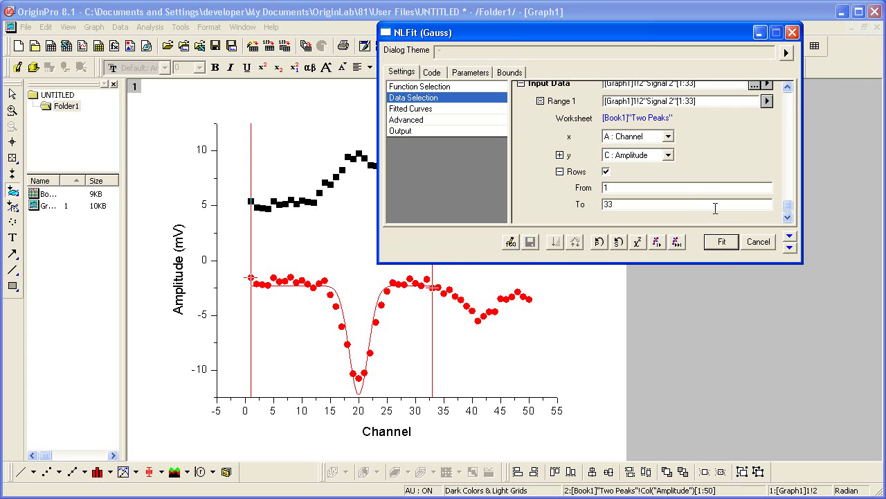
Run the Gauss fit (xc 20.01393, Adj. R-Square 0.98881) and move its results table top-left.
{"action": "left_click", "coordinate": [728, 241]}
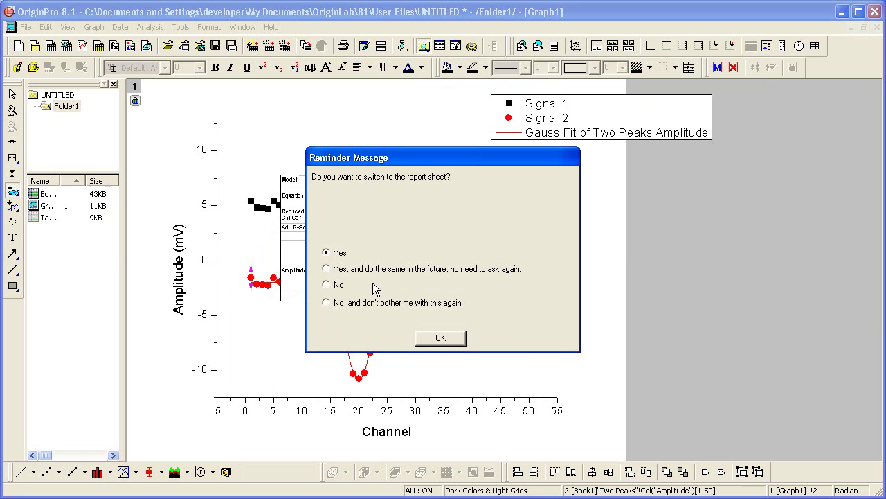
{"action": "left_click", "coordinate": [339, 285]}
{"action": "left_click", "coordinate": [433, 338]}
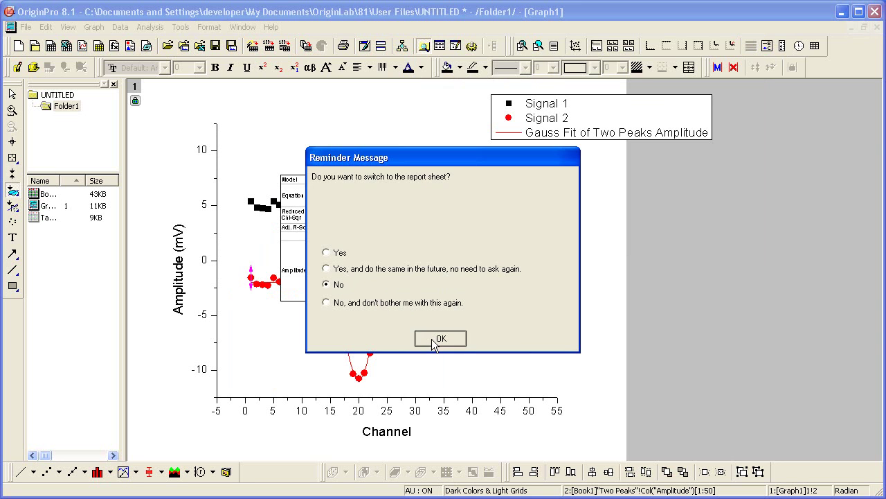
{"action": "left_click_drag", "start_coordinate": [400, 254], "coordinate": [332, 162]}
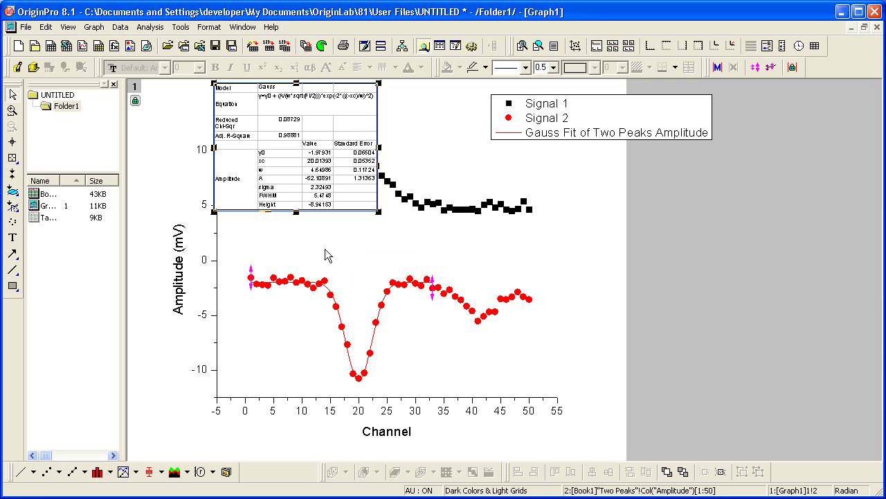
{"action": "left_click", "coordinate": [134, 101]}
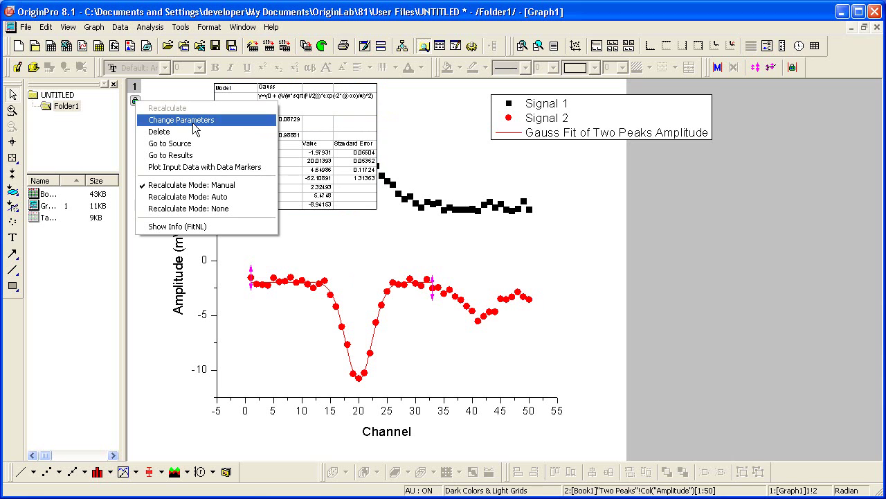
{"action": "left_click", "coordinate": [194, 122]}
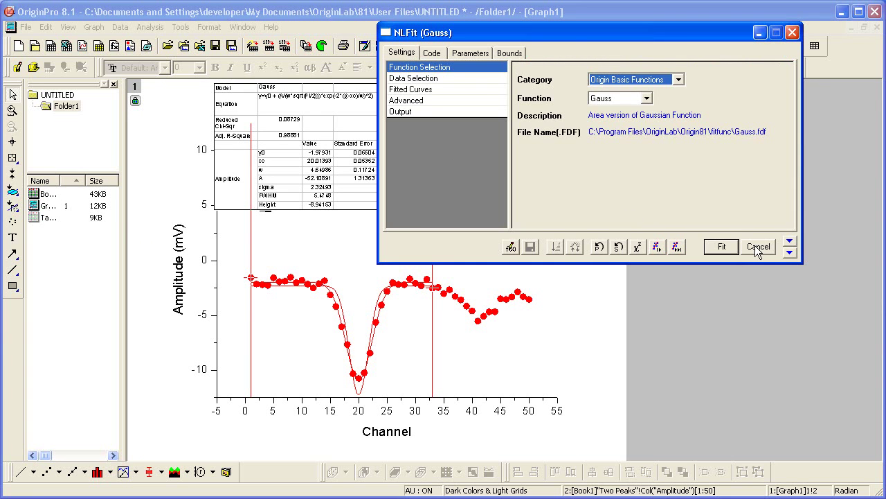
{"action": "left_click", "coordinate": [758, 247]}
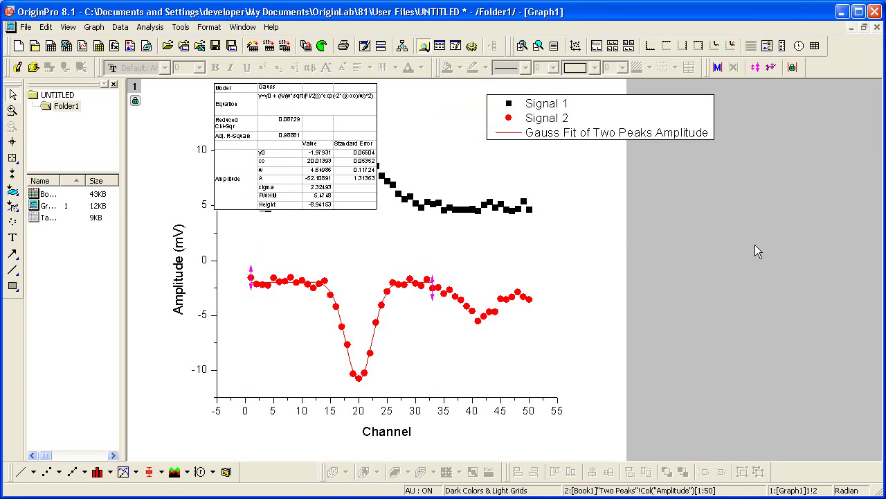
From Book1, plot Signal 1 and Signal 2 as scatter Graph2, disabling the template reminder.
{"action": "double_click", "coordinate": [42, 196]}
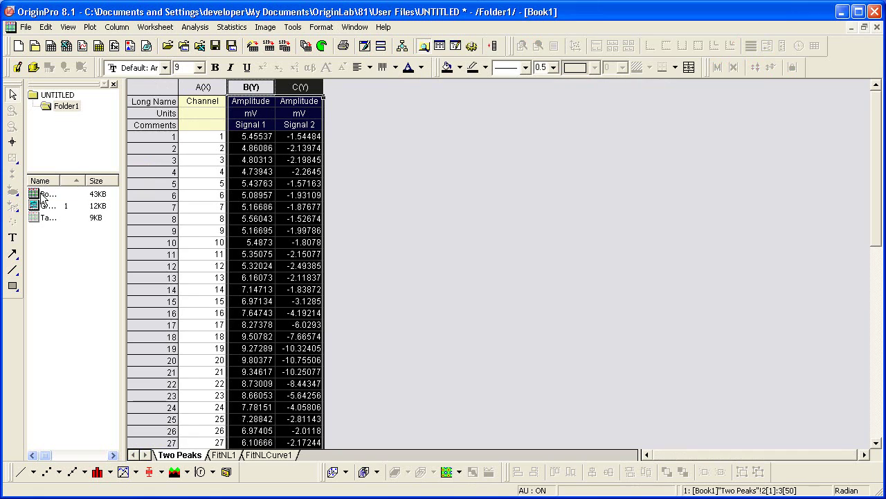
{"action": "left_click", "coordinate": [47, 471]}
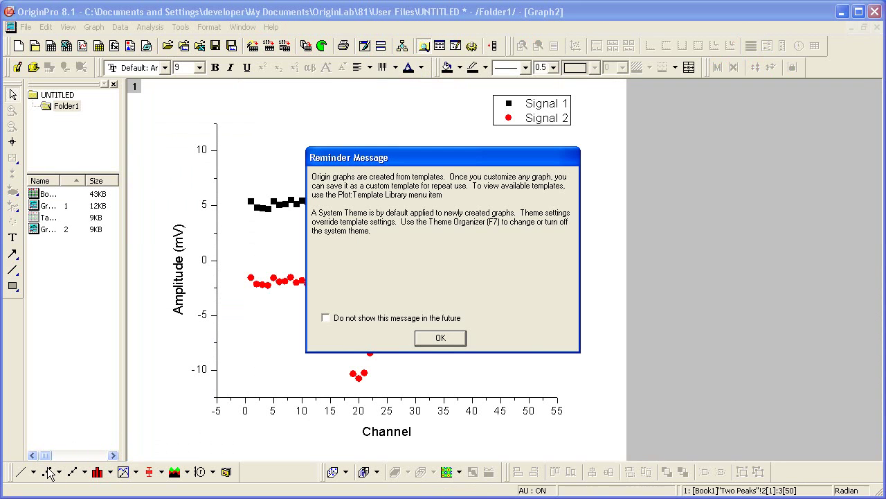
{"action": "left_click", "coordinate": [421, 318]}
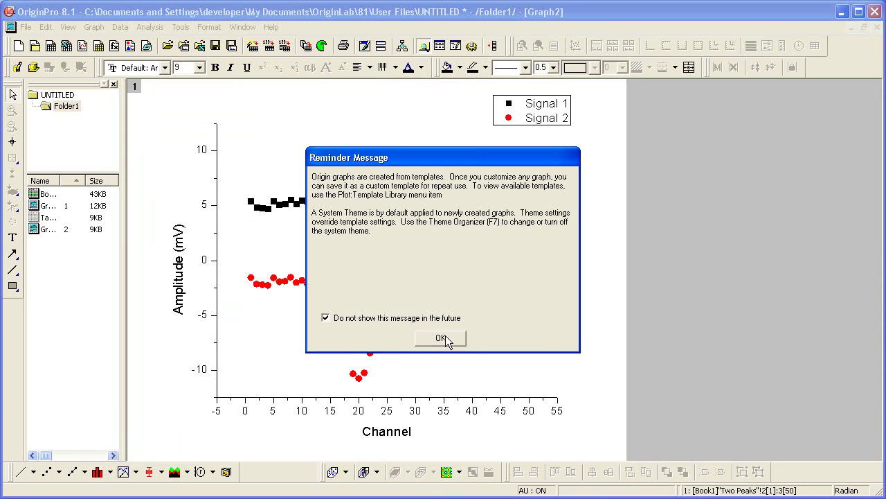
{"action": "left_click", "coordinate": [443, 338]}
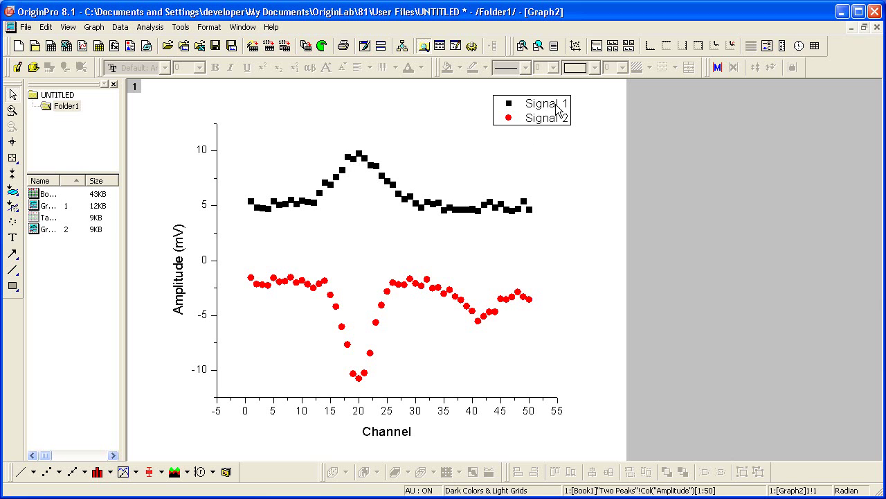
Open the NLFit dialog via Analysis > Fitting > Nonlinear Curve Fit for Graph2.
{"action": "left_click", "coordinate": [150, 28]}
{"action": "mouse_move", "coordinate": [207, 101]}
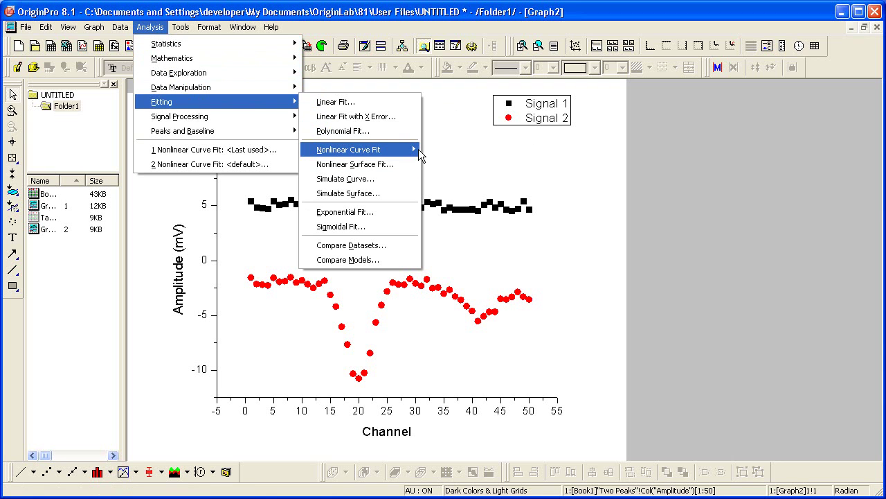
{"action": "mouse_move", "coordinate": [419, 155]}
{"action": "left_click", "coordinate": [495, 164]}
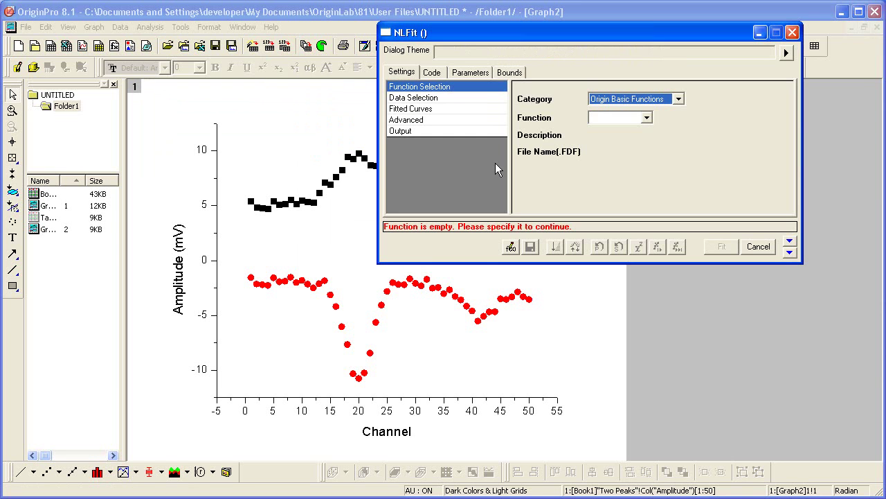
Choose Gauss as the fit function, then review its Data Selection and starting parameters (xc 20).
{"action": "left_click", "coordinate": [647, 117]}
{"action": "left_click", "coordinate": [641, 219]}
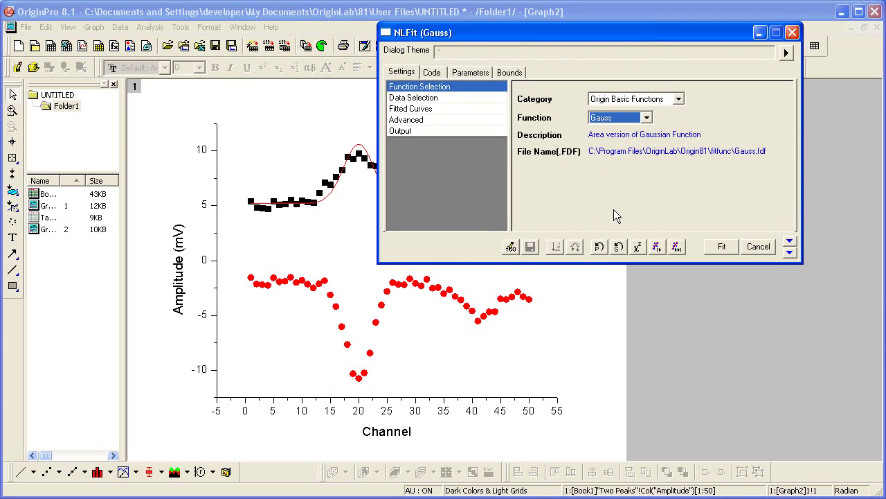
{"action": "left_click", "coordinate": [451, 102]}
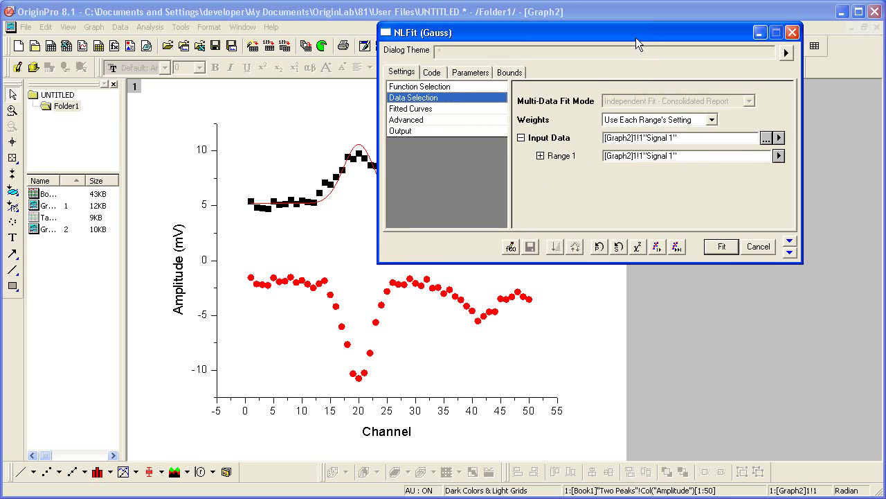
{"action": "left_click_drag", "start_coordinate": [636, 35], "coordinate": [726, 101]}
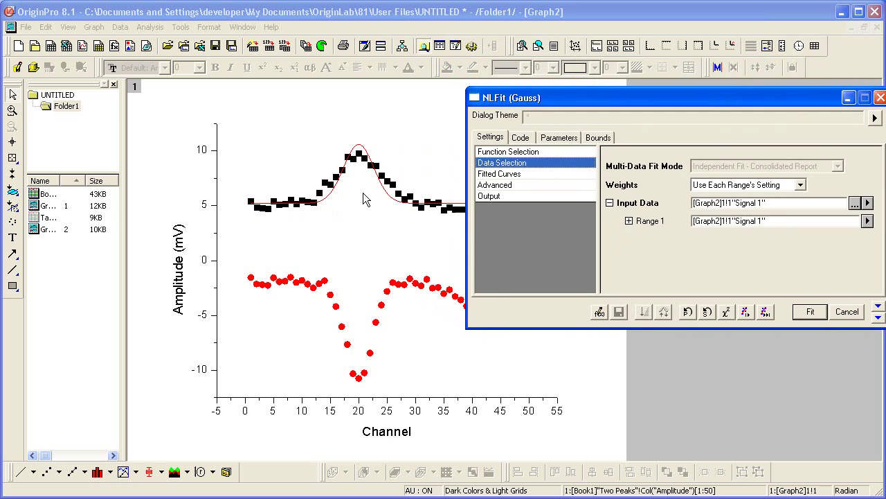
{"action": "left_click", "coordinate": [553, 139]}
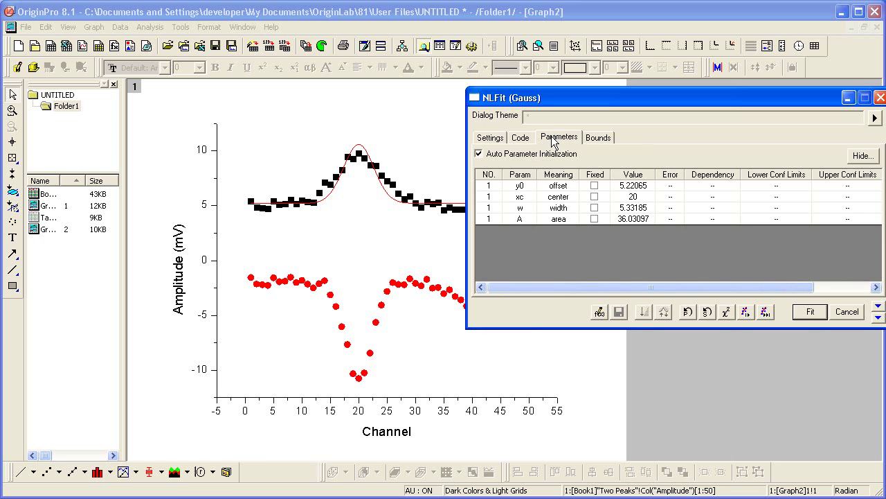
{"action": "left_click", "coordinate": [499, 140]}
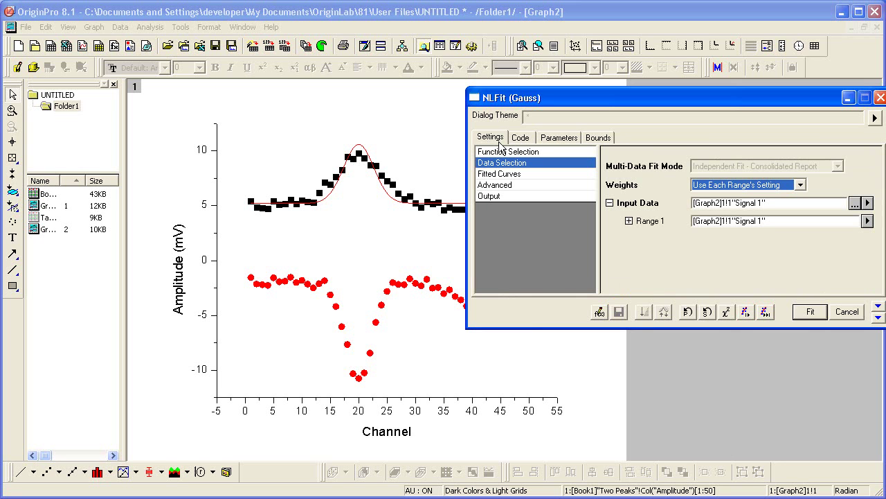
Switch the fit's Range 1 input to Plot(2): Signal 2, previewing its dip near channel 20.
{"action": "left_click", "coordinate": [867, 221]}
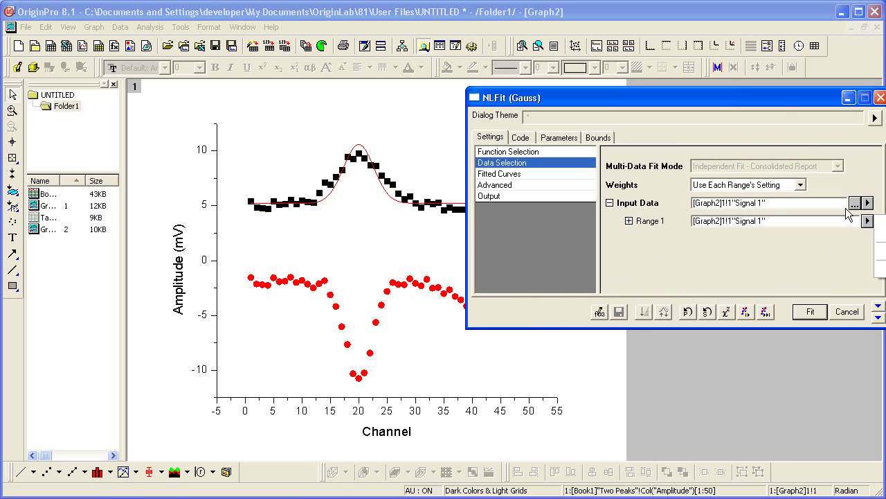
{"action": "left_click_drag", "start_coordinate": [783, 101], "coordinate": [654, 99]}
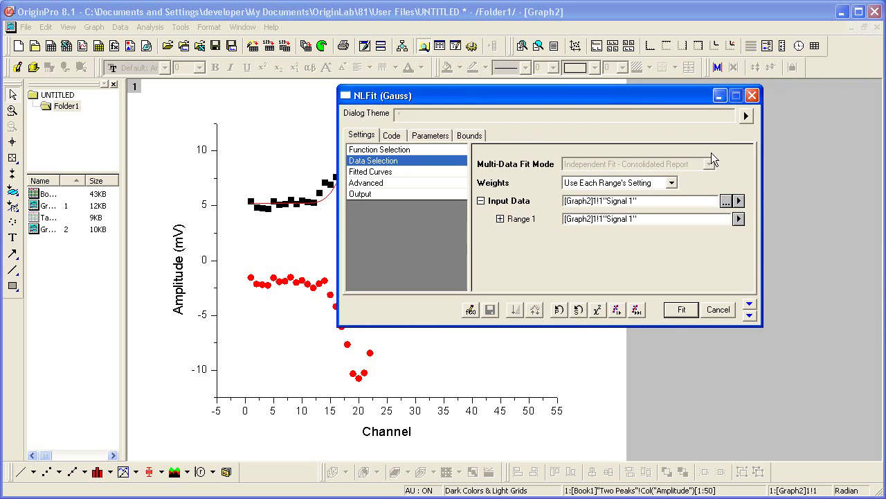
{"action": "left_click", "coordinate": [741, 219]}
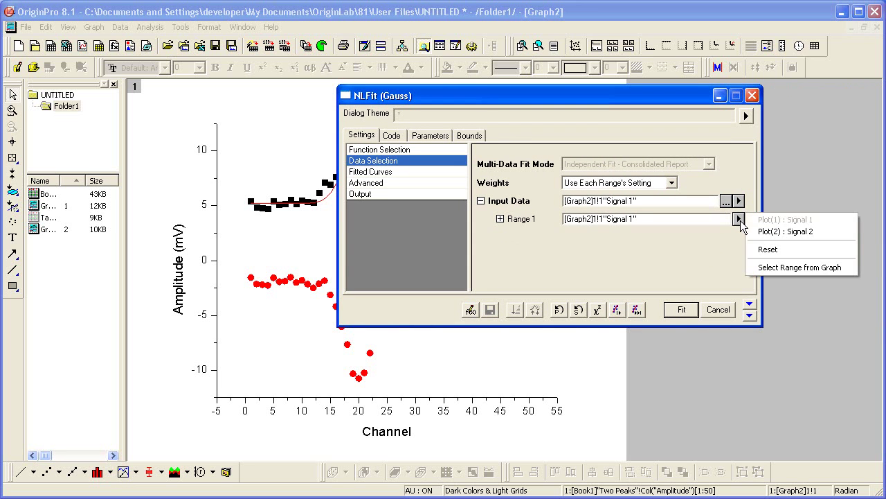
{"action": "left_click", "coordinate": [813, 231]}
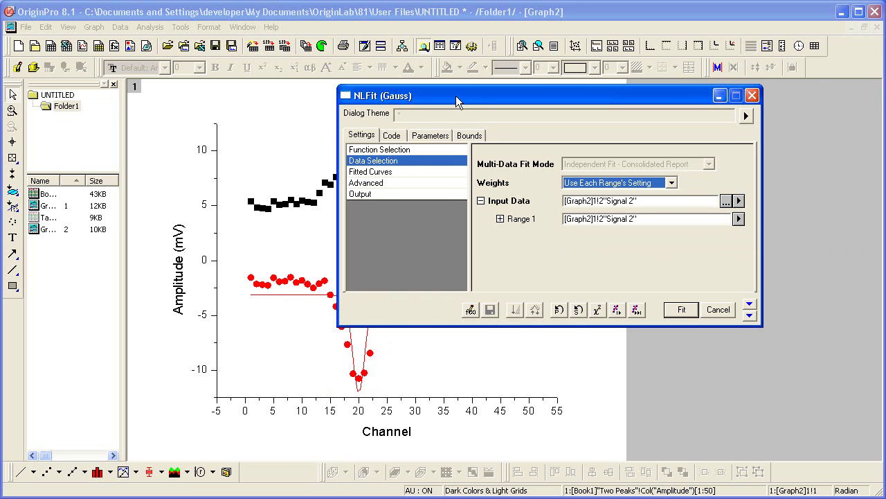
{"action": "left_click_drag", "start_coordinate": [455, 95], "coordinate": [541, 54]}
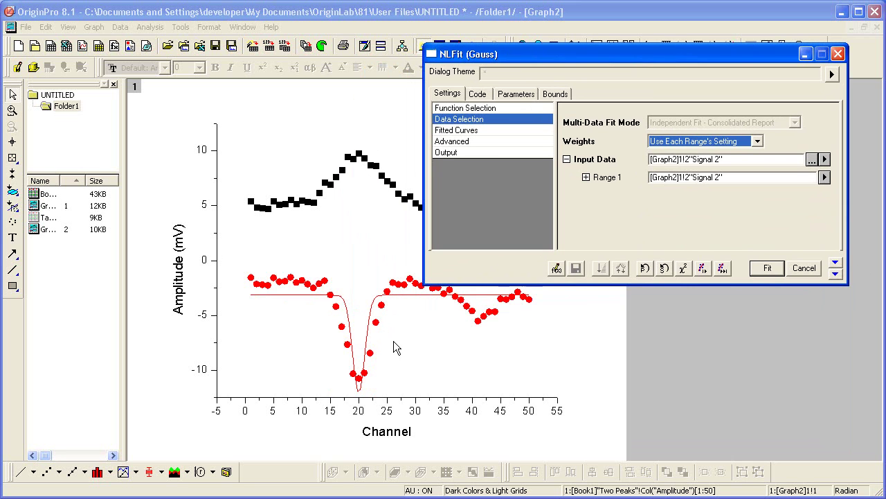
Fit Gauss to Signal 2, staying on Graph2, and move the results table to the plot's upper left.
{"action": "left_click", "coordinate": [759, 268]}
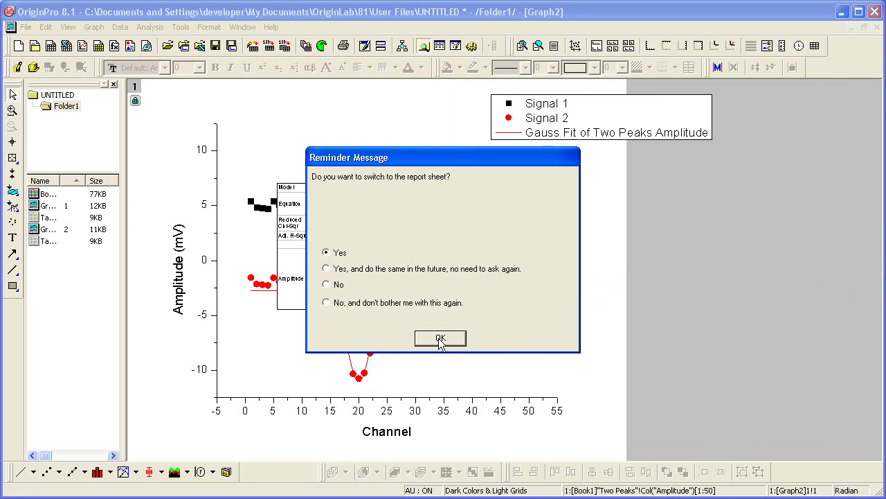
{"action": "left_click", "coordinate": [339, 284]}
{"action": "left_click", "coordinate": [440, 339]}
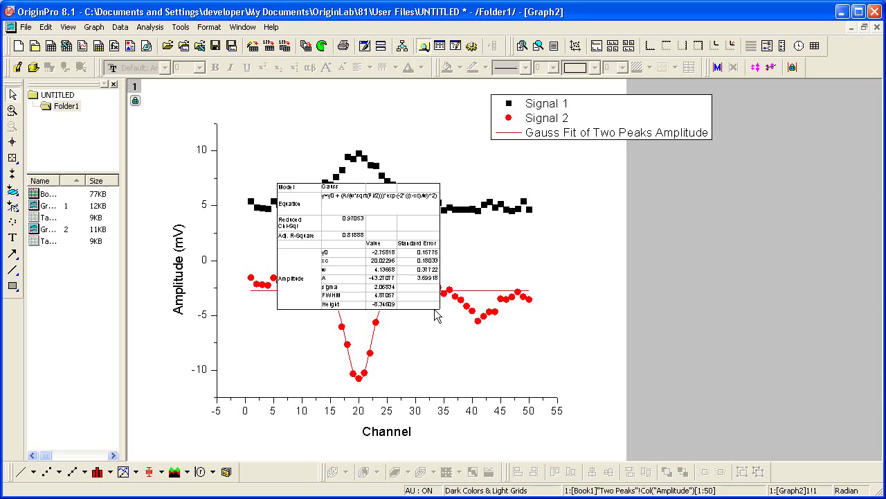
{"action": "left_click_drag", "start_coordinate": [400, 273], "coordinate": [343, 173]}
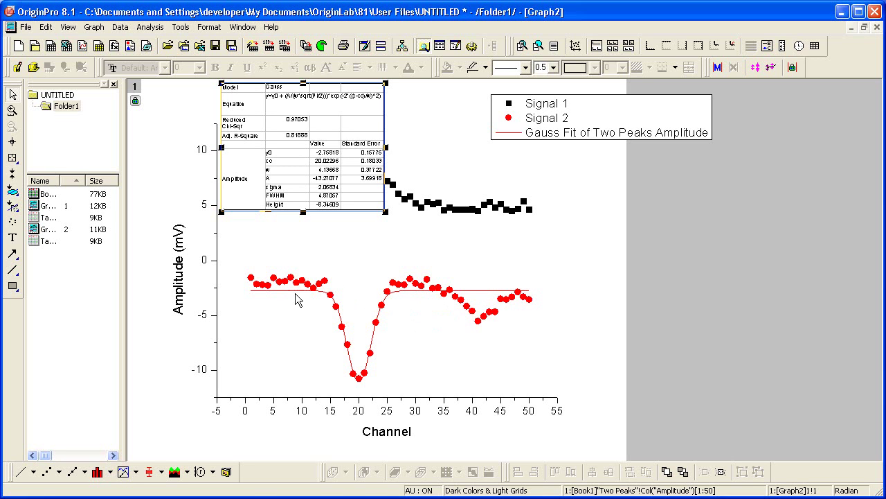
Reopen the Gauss fit's NLFit settings via Change Parameters and show Signal 2's Range 1 options.
{"action": "left_click", "coordinate": [137, 101]}
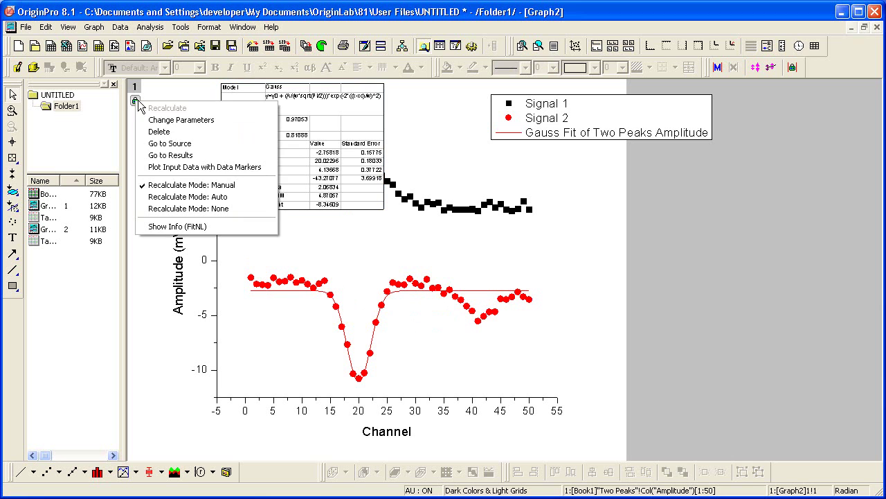
{"action": "left_click", "coordinate": [192, 122]}
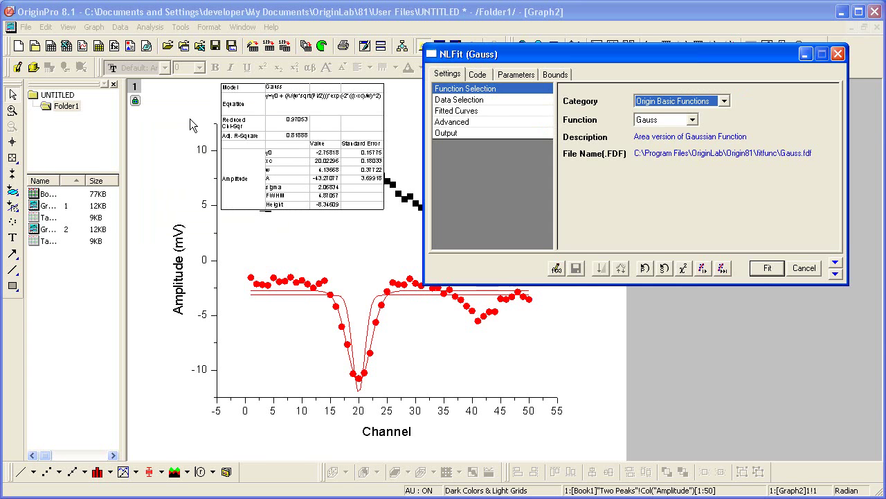
{"action": "left_click", "coordinate": [499, 102]}
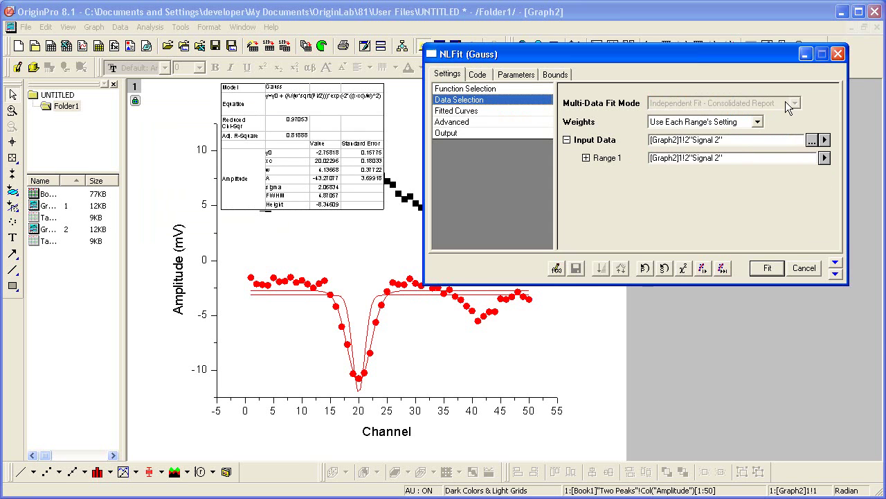
{"action": "left_click_drag", "start_coordinate": [776, 56], "coordinate": [582, 73]}
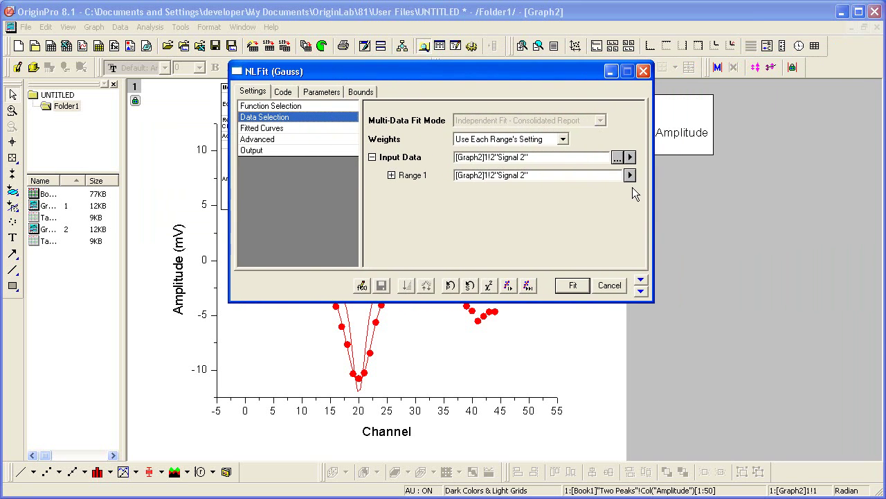
{"action": "left_click", "coordinate": [630, 176]}
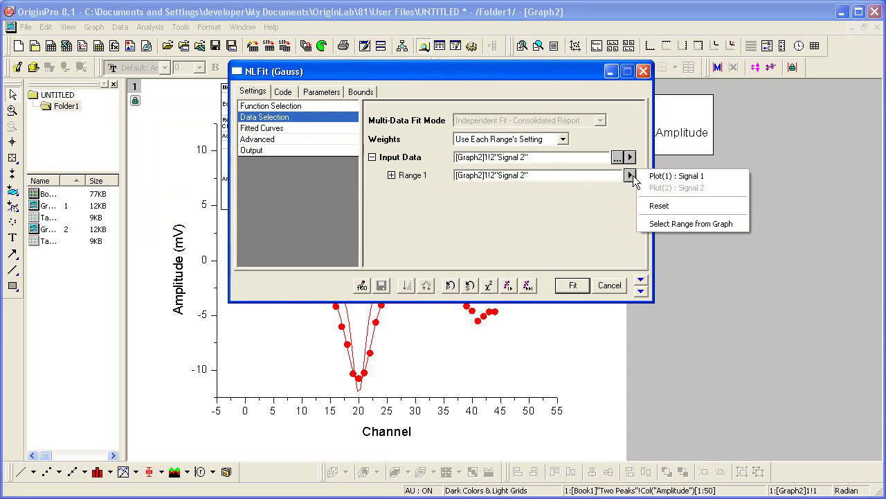
Select Signal 2's fit range on the graph as channels 1 to 32 and return to NLFit.
{"action": "left_click", "coordinate": [741, 236]}
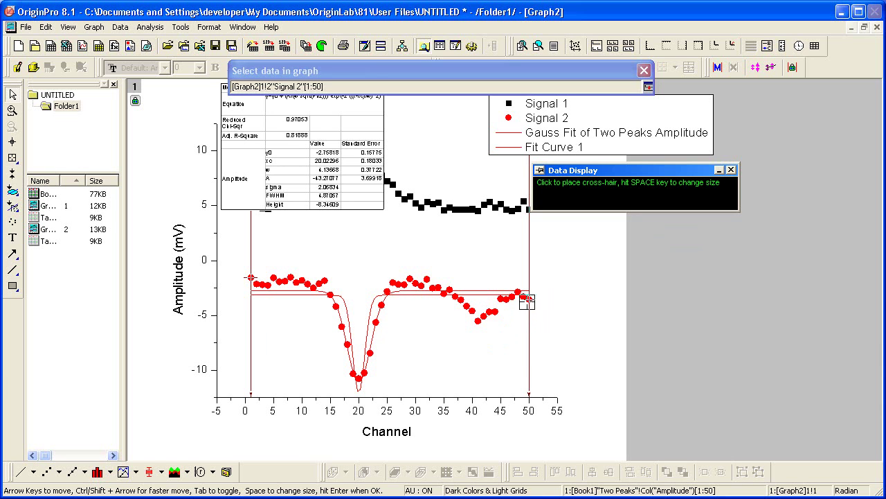
{"action": "left_click_drag", "start_coordinate": [525, 298], "coordinate": [430, 302]}
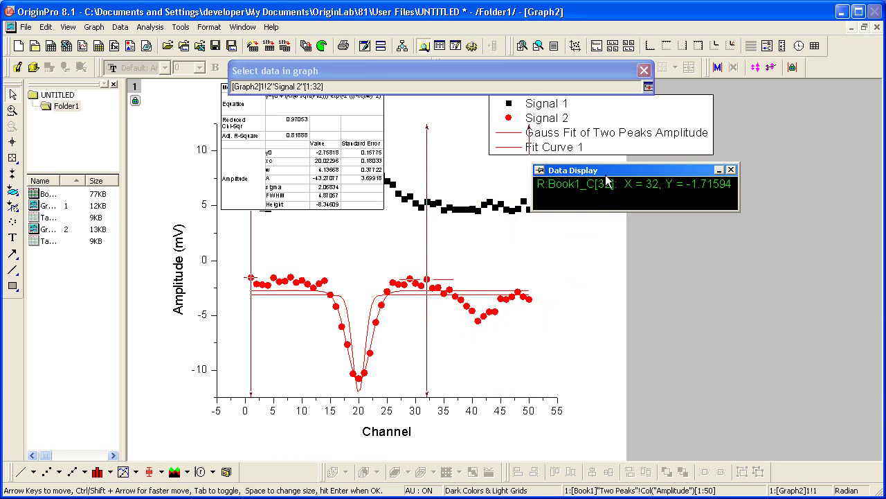
{"action": "left_click", "coordinate": [648, 86]}
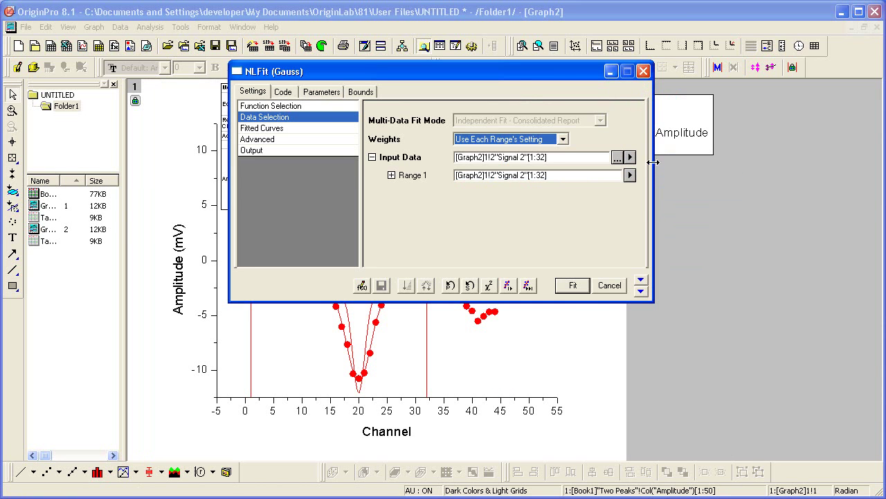
Refit Gauss over rows 1–32, confirm convergence in 6 iterations (R² ≈ 0.9910), and commit.
{"action": "left_click_drag", "start_coordinate": [518, 71], "coordinate": [676, 45]}
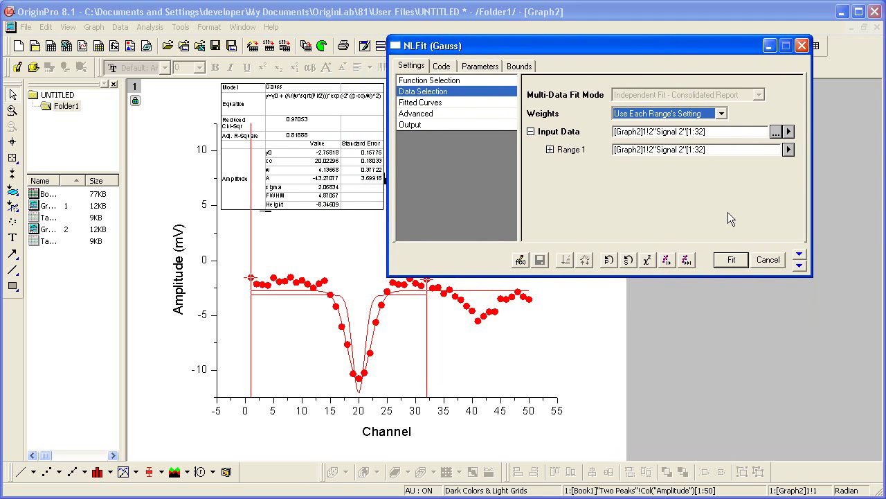
{"action": "left_click", "coordinate": [686, 261]}
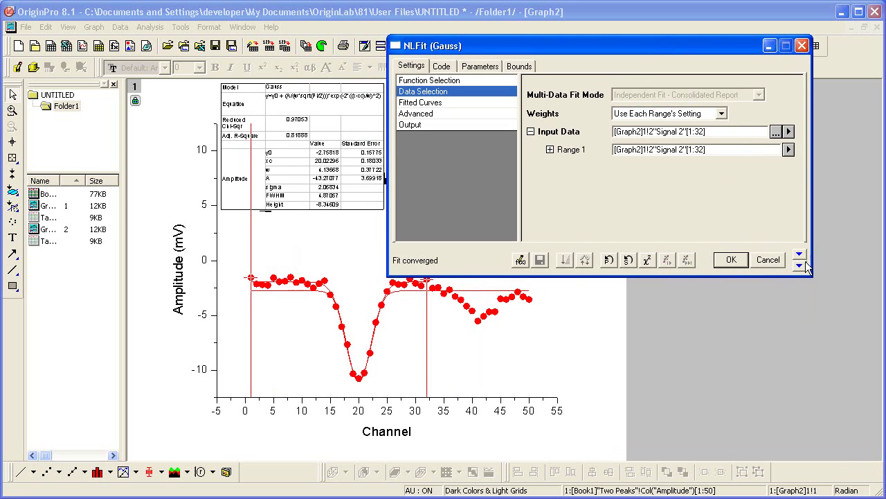
{"action": "left_click", "coordinate": [802, 265]}
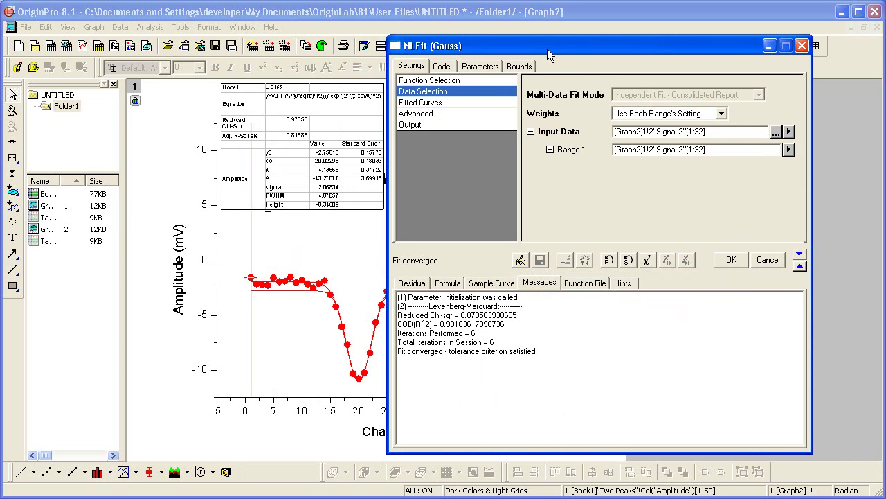
{"action": "left_click_drag", "start_coordinate": [547, 48], "coordinate": [622, 53]}
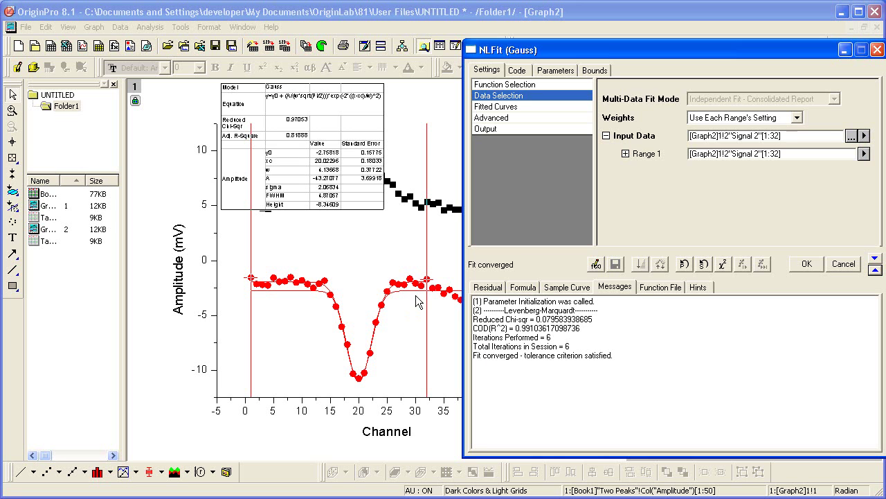
{"action": "left_click", "coordinate": [803, 264]}
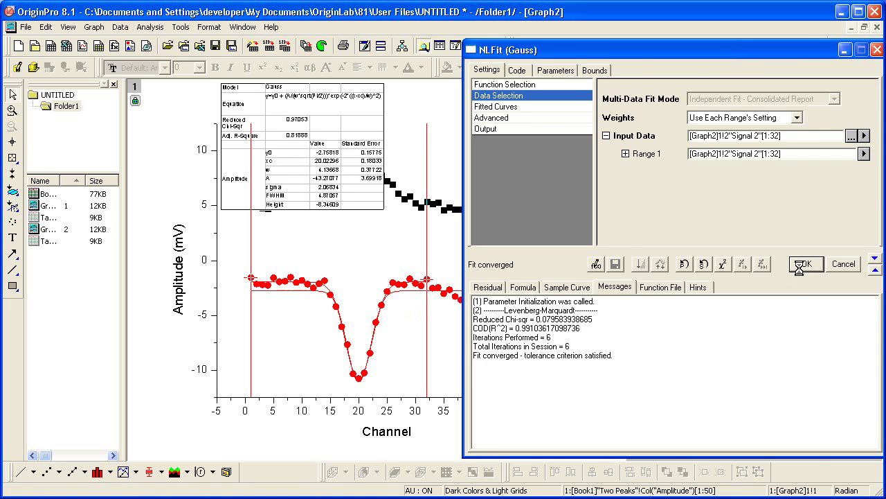